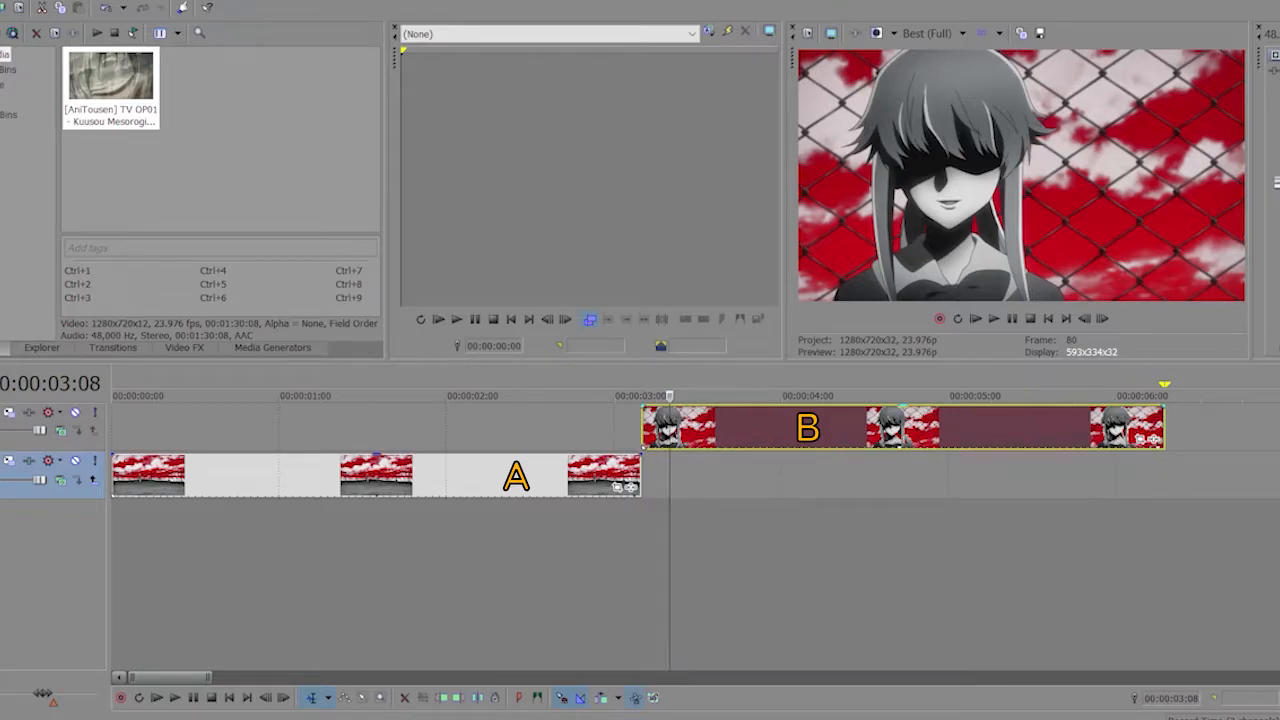
Move the close-up clip four frames earlier to overlap the end of the rooftop clip, and set its opacity to 50%.
left_click_drag(820, 428, 771, 428)
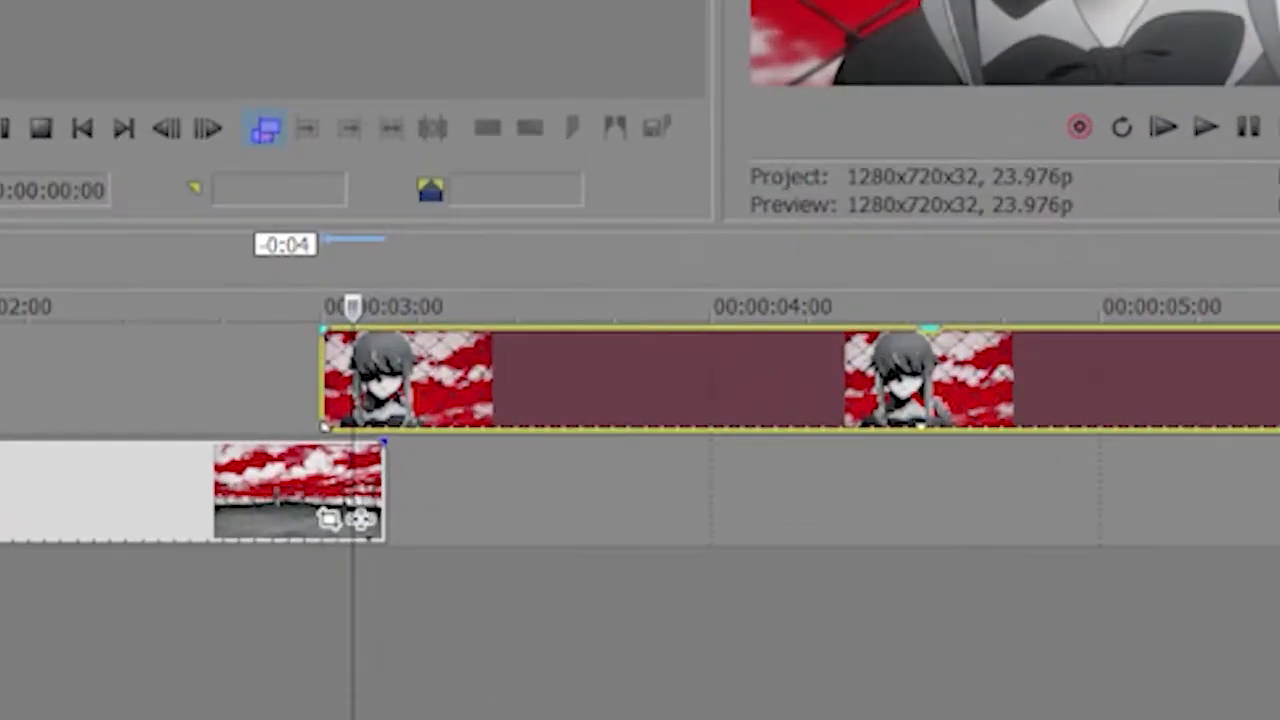
left_click_drag(928, 329, 928, 379)
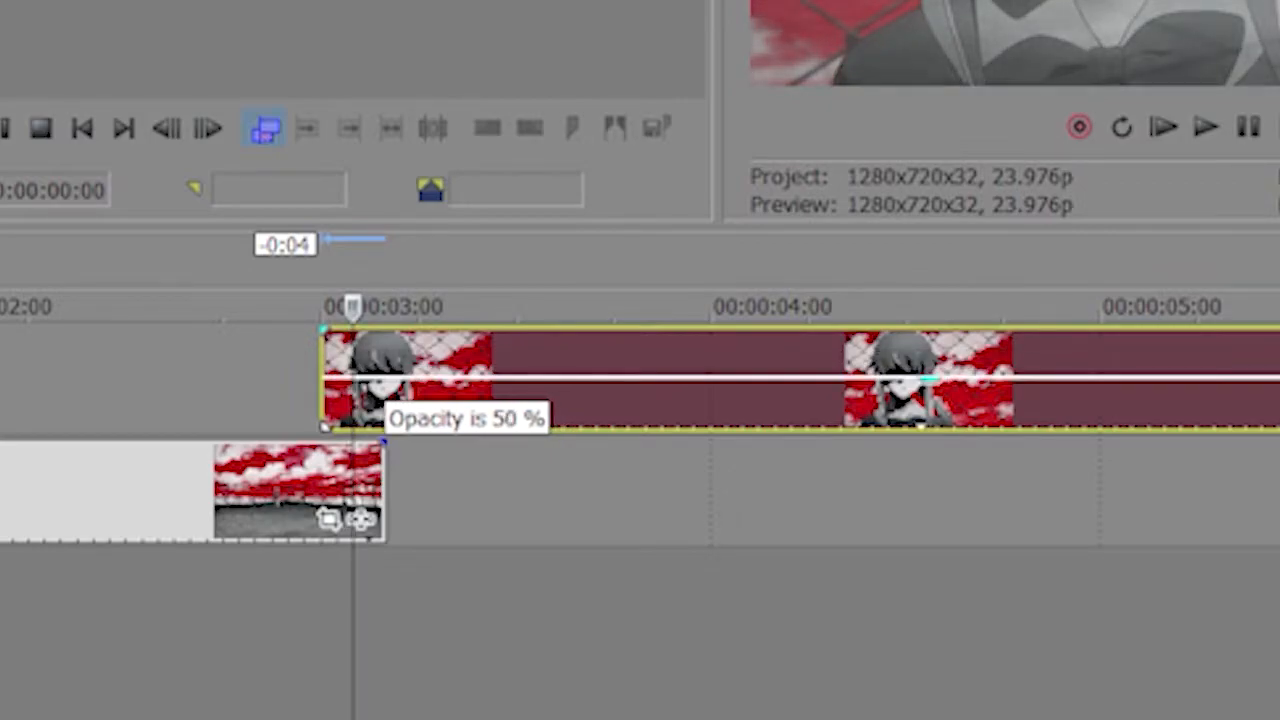
left_click_drag(928, 379, 928, 379)
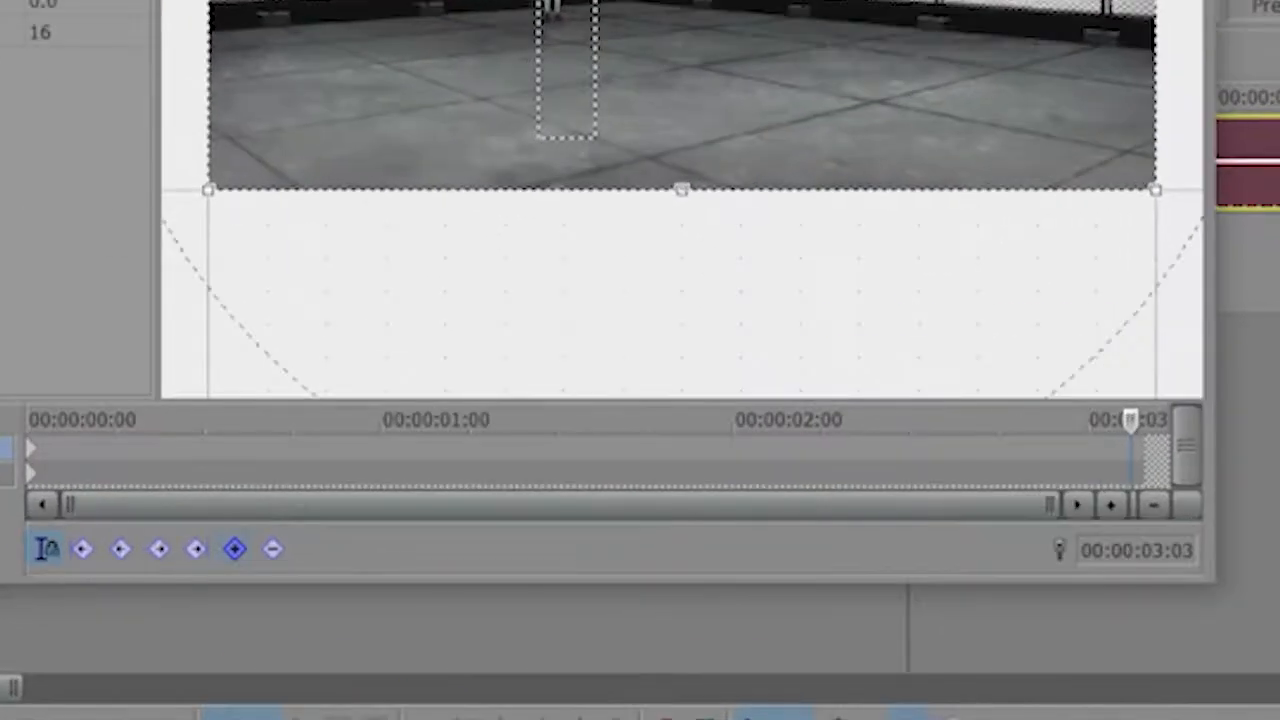
Add pan/crop position keyframes to the rooftop clip at 00:00:03:03 and at 00:00:02:23.
left_click(351, 582)
key("Left")
key("Left")
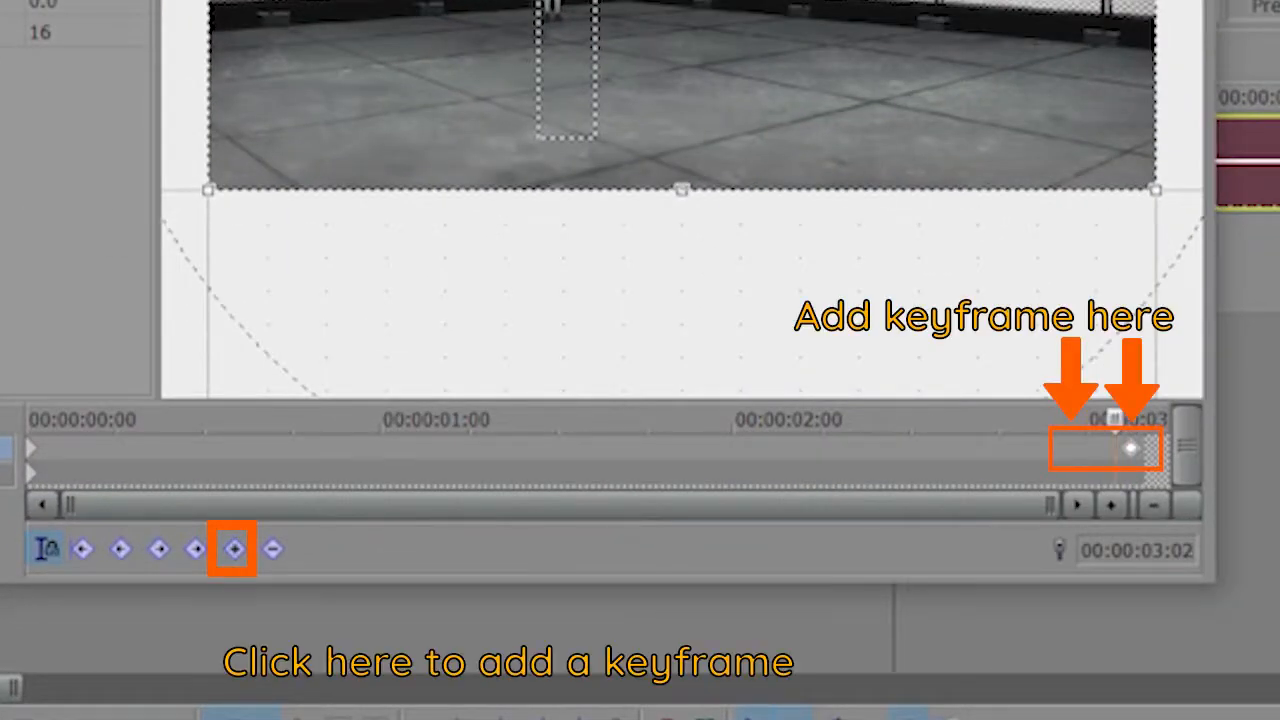
key("Left")
key("Left")
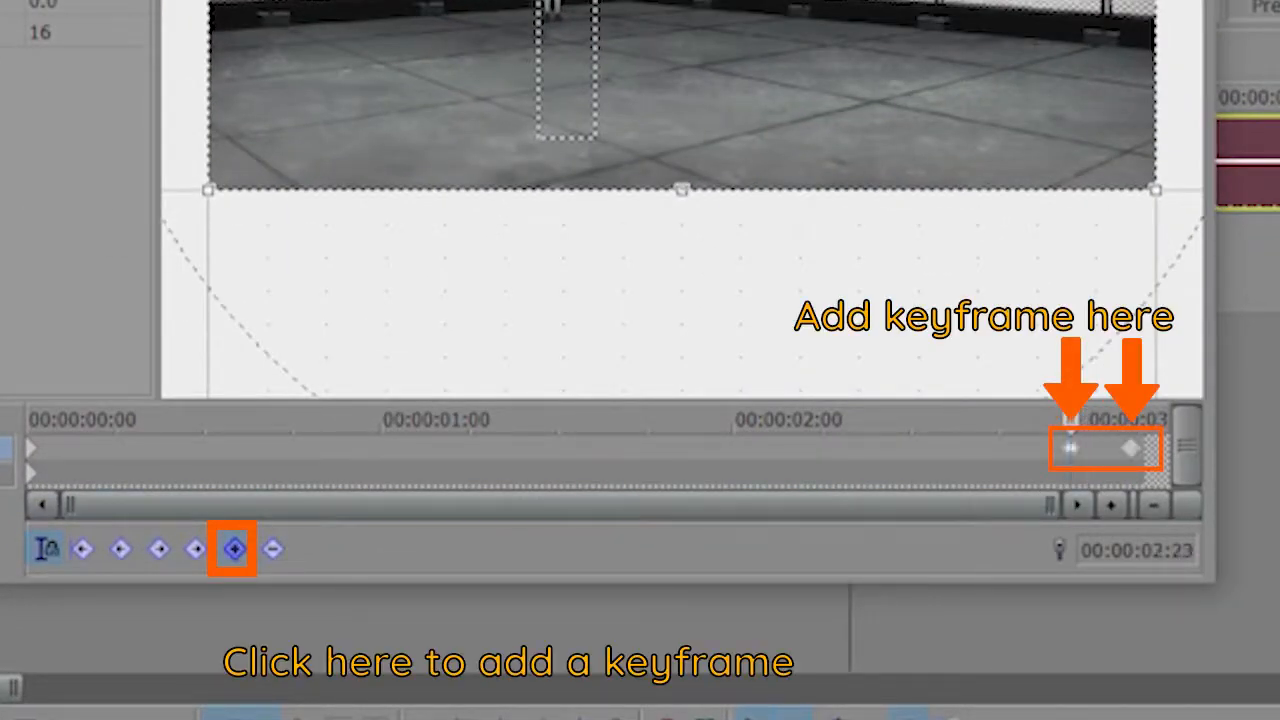
key("Right")
key("Right")
key("Right")
key("Right")
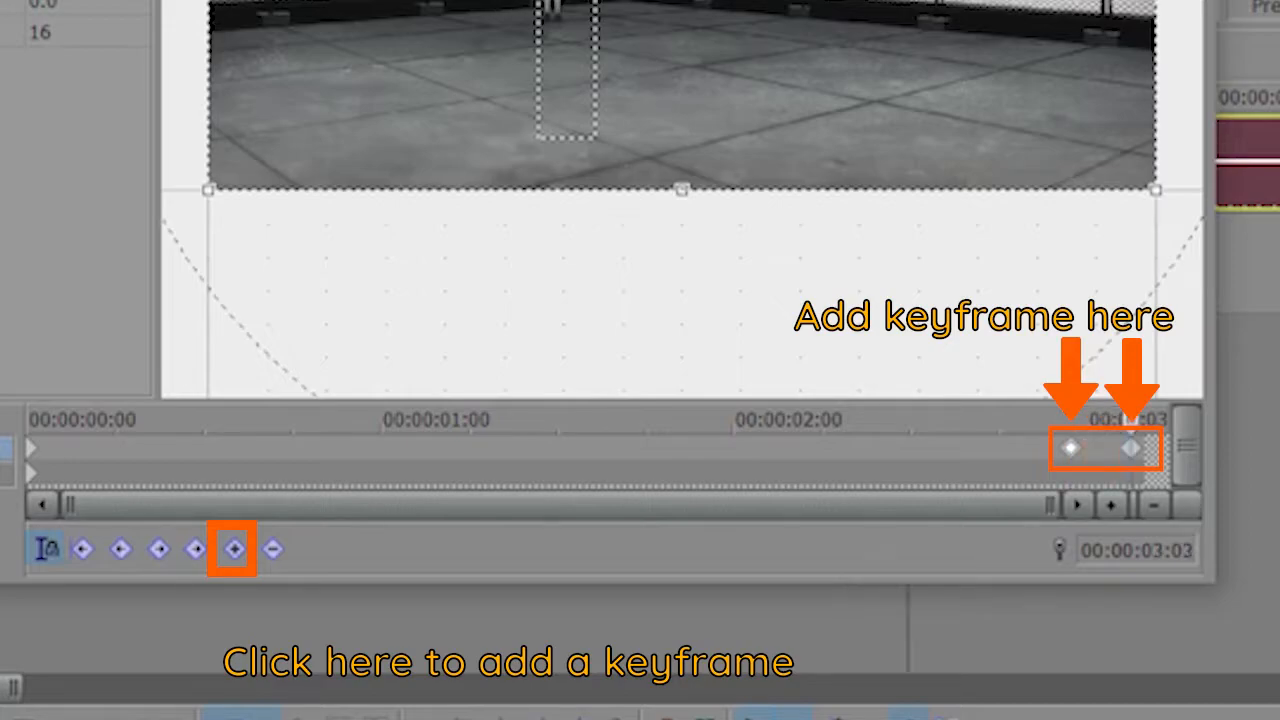
At the last keyframe, shrink the rooftop clip's crop frame to about 57 × 32 around the girl's face, aligned with the overlaid close-up.
key("Home")
key("End")
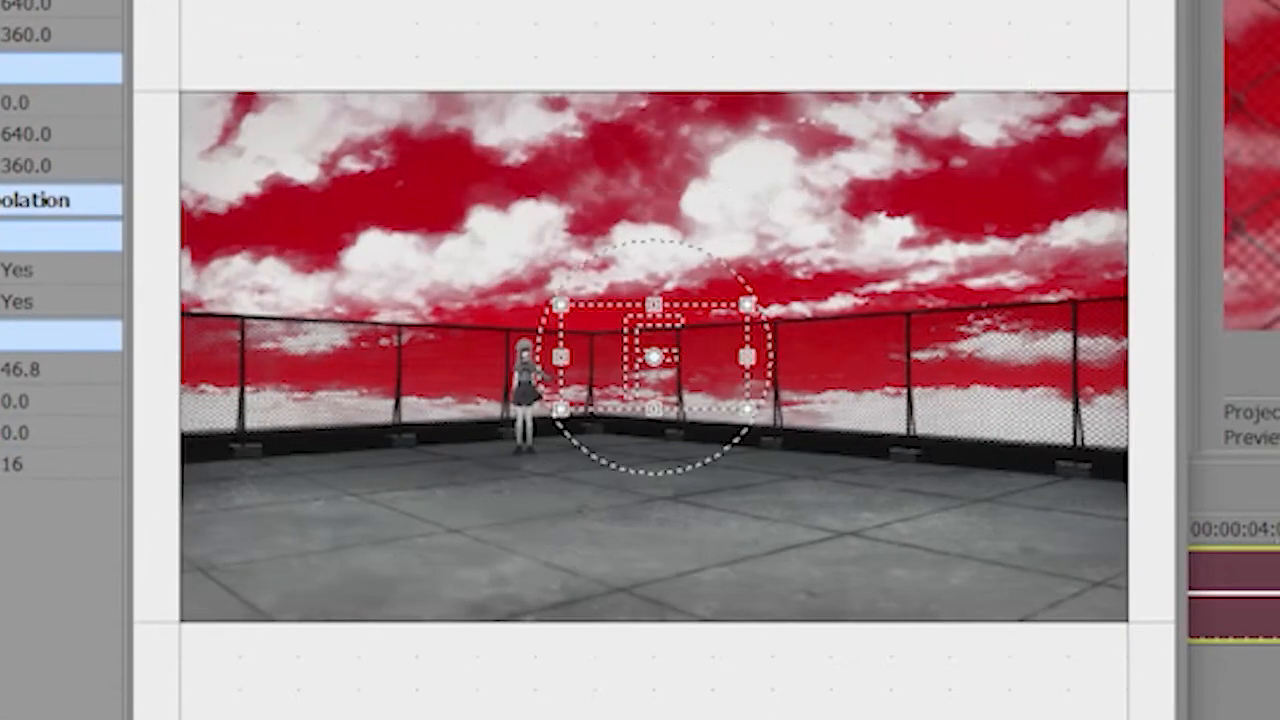
left_click_drag(654, 356, 555, 369)
left_click_drag(462, 317, 516, 348)
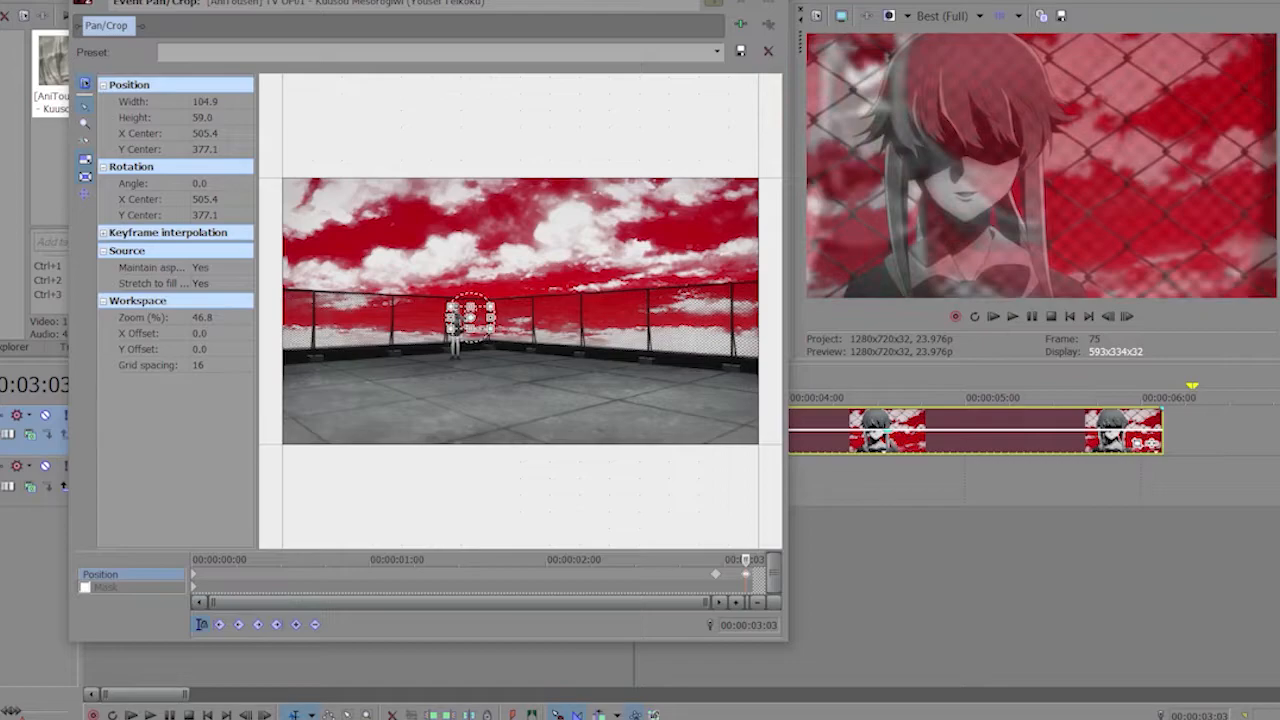
scroll(497, 337, "up", 5)
left_click_drag(661, 432, 618, 402)
scroll(502, 333, "up", 4)
left_click_drag(555, 363, 525, 369)
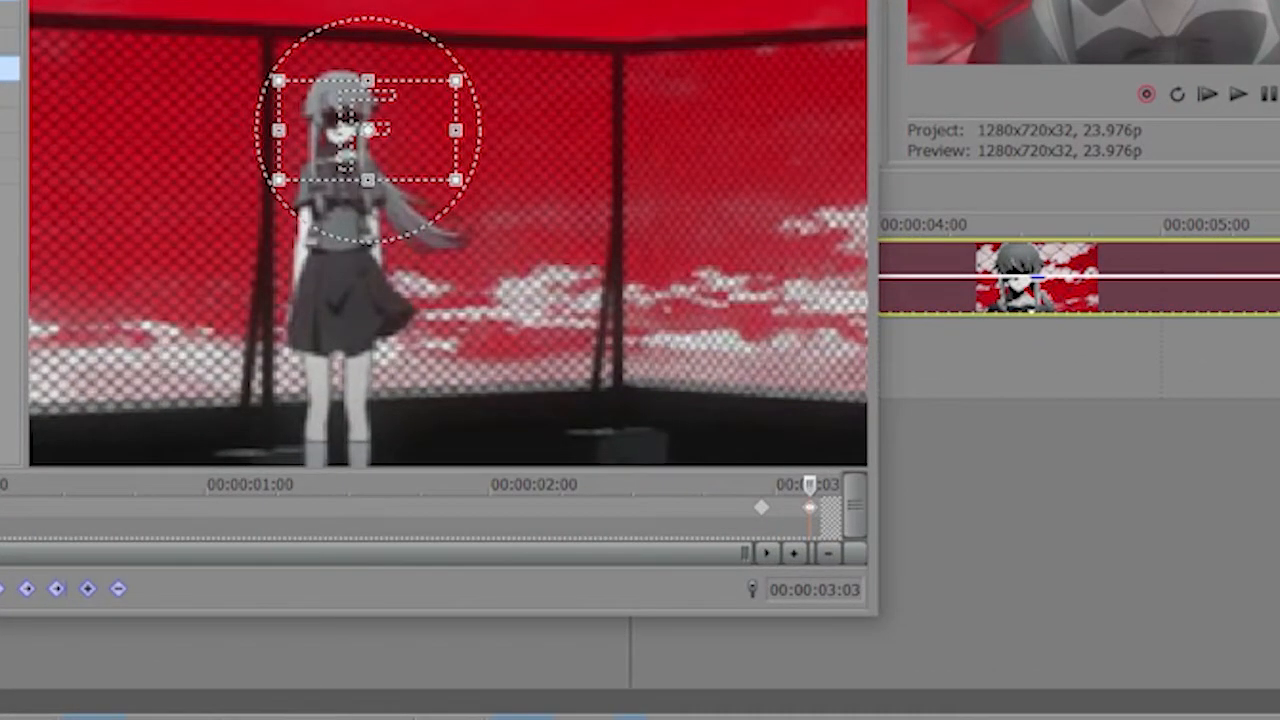
Set the 00:00:02:23 keyframe's interpolation to Fast and restore the close-up clip to full opacity.
left_click(762, 508)
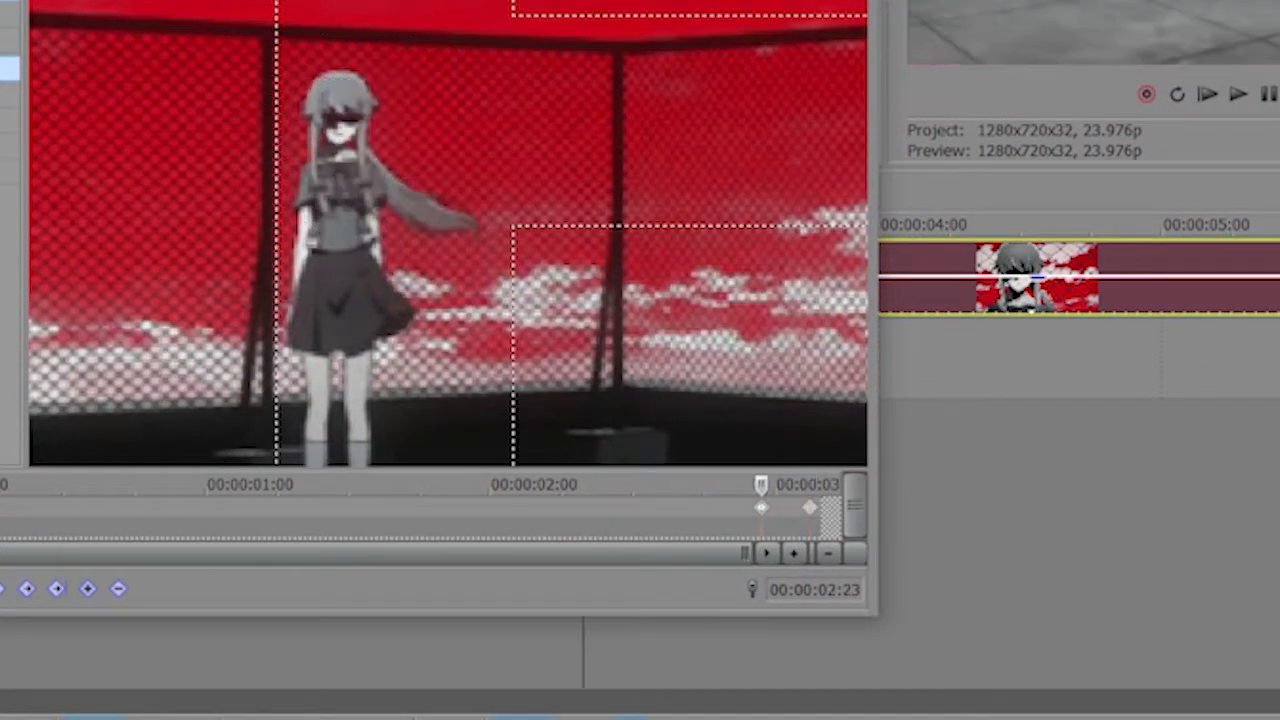
right_click(762, 508)
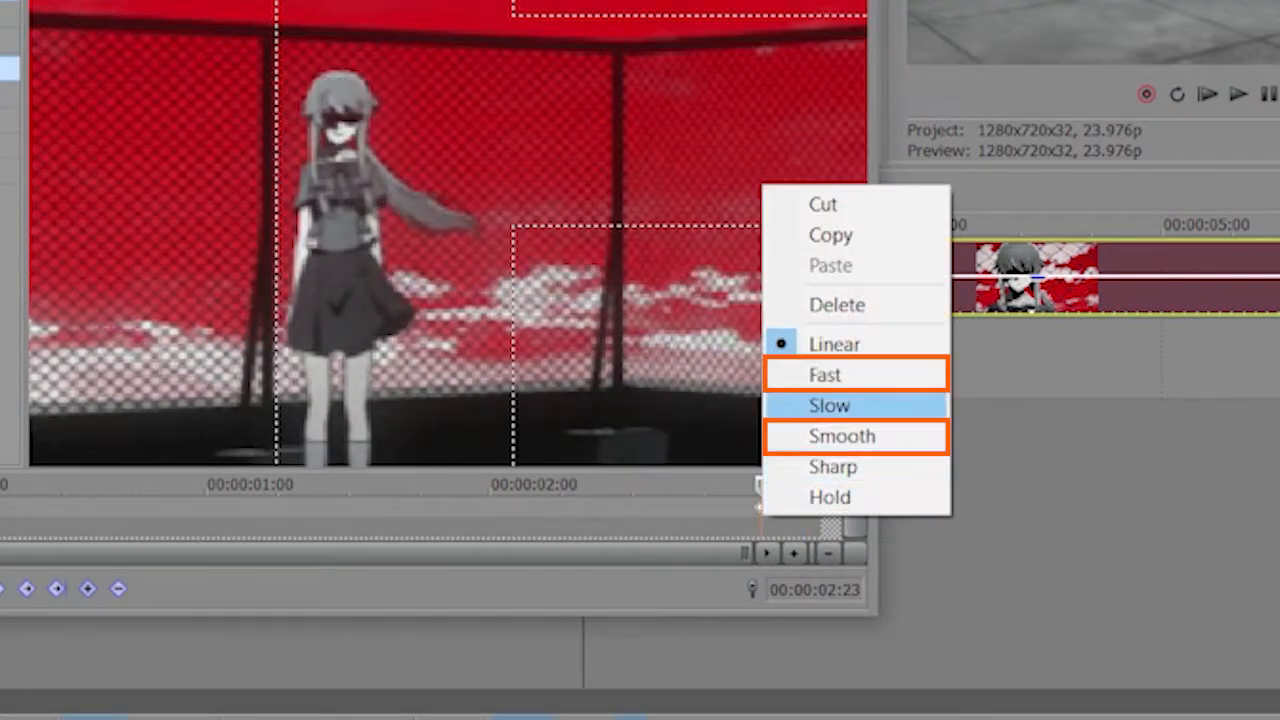
left_click(825, 374)
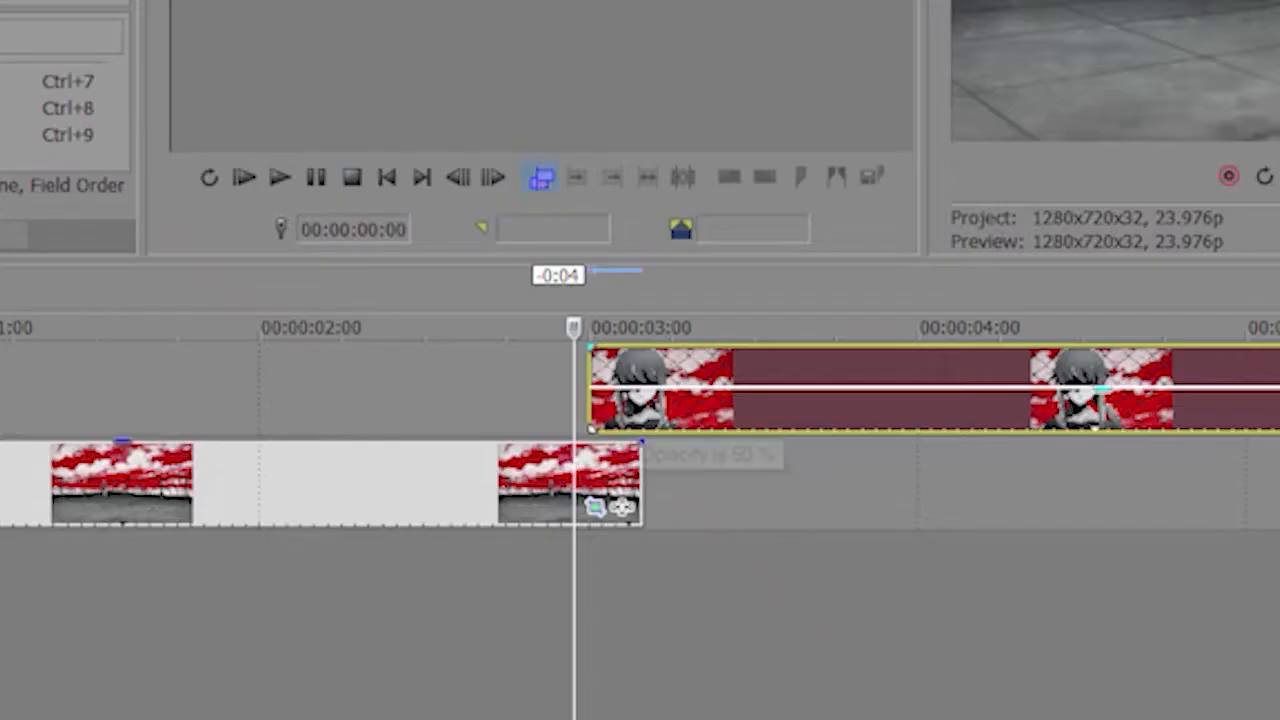
left_click_drag(625, 389, 625, 348)
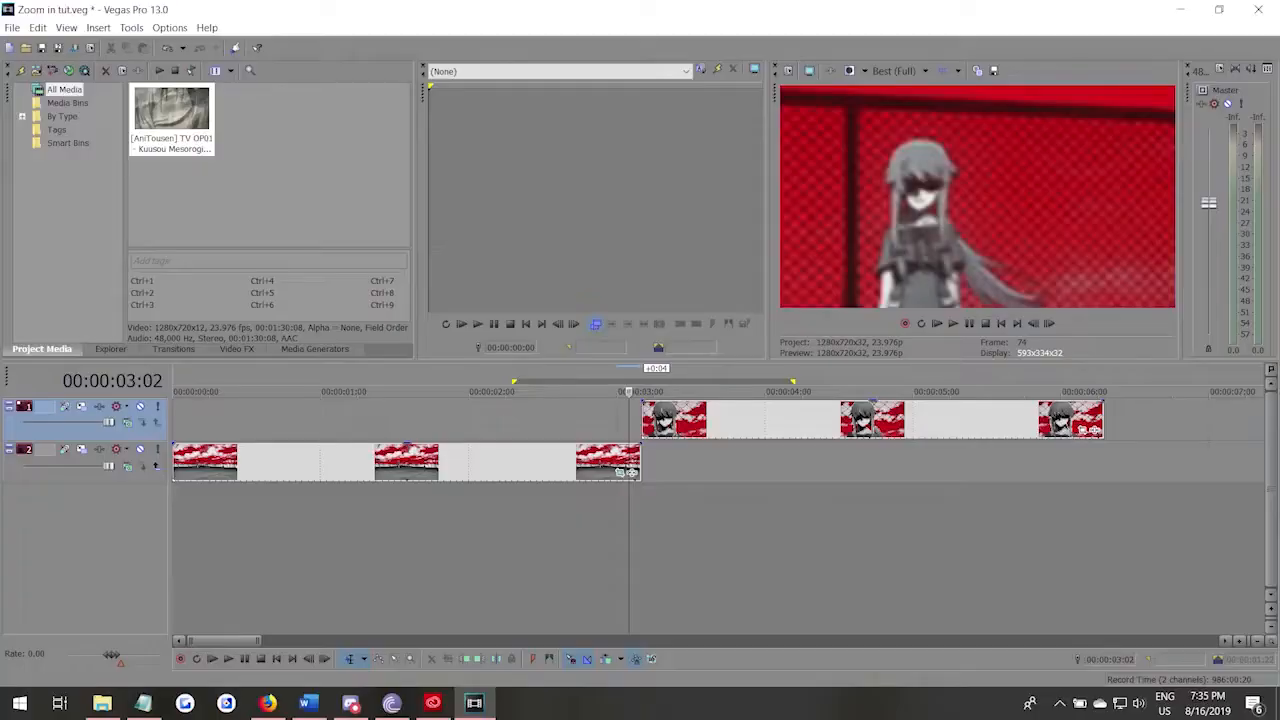
Apply the default Gaussian Blur video effect to the track holding the rooftop clip.
left_click(237, 349)
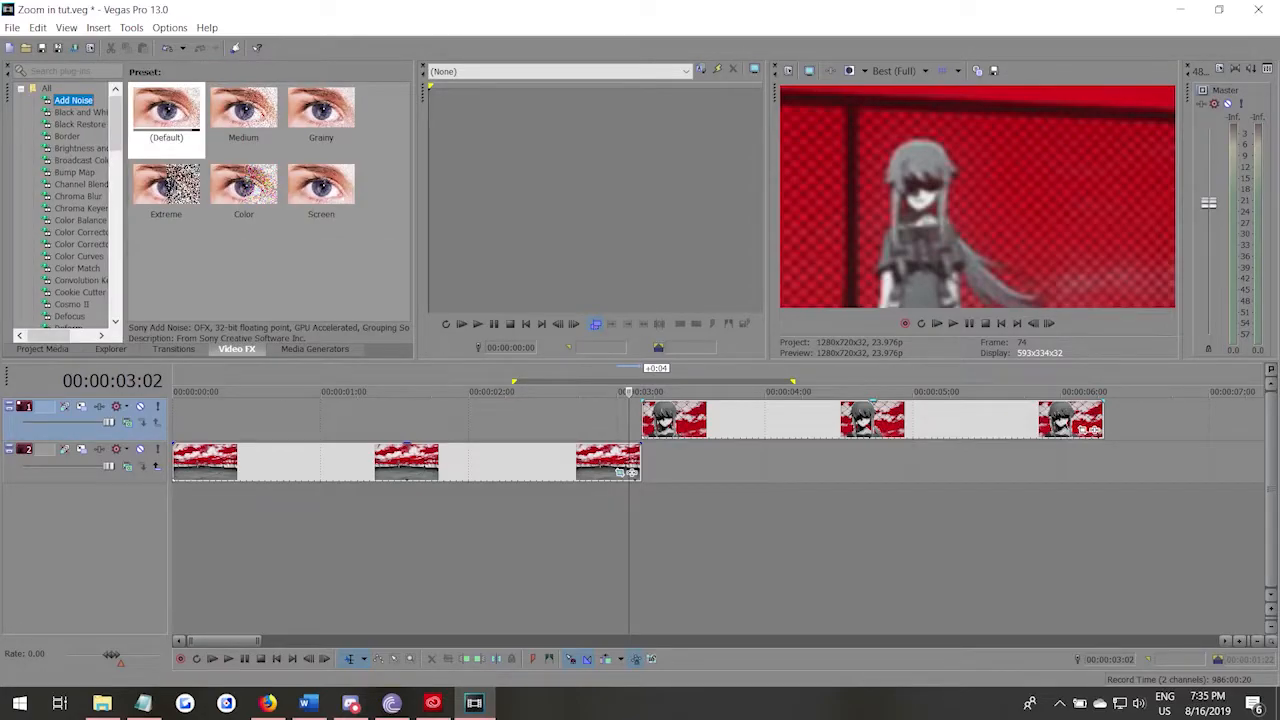
scroll(110, 305, "down", 4)
left_click(133, 377)
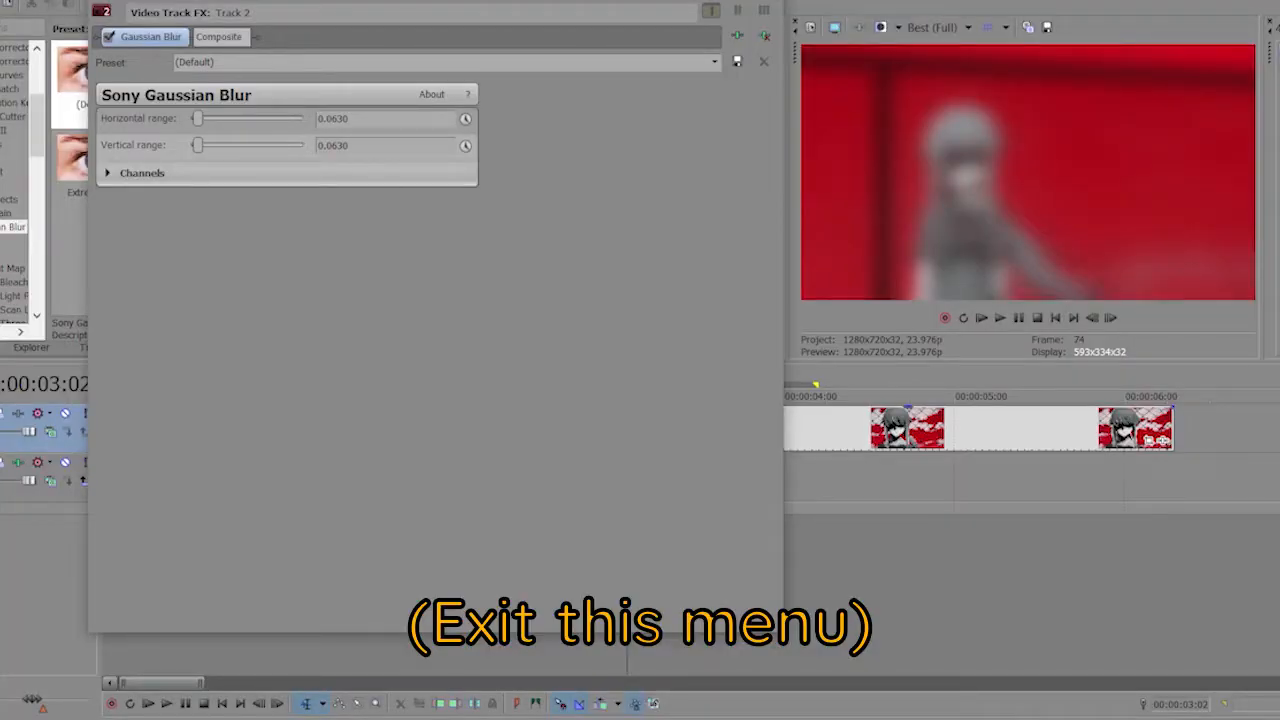
key("alt+F4")
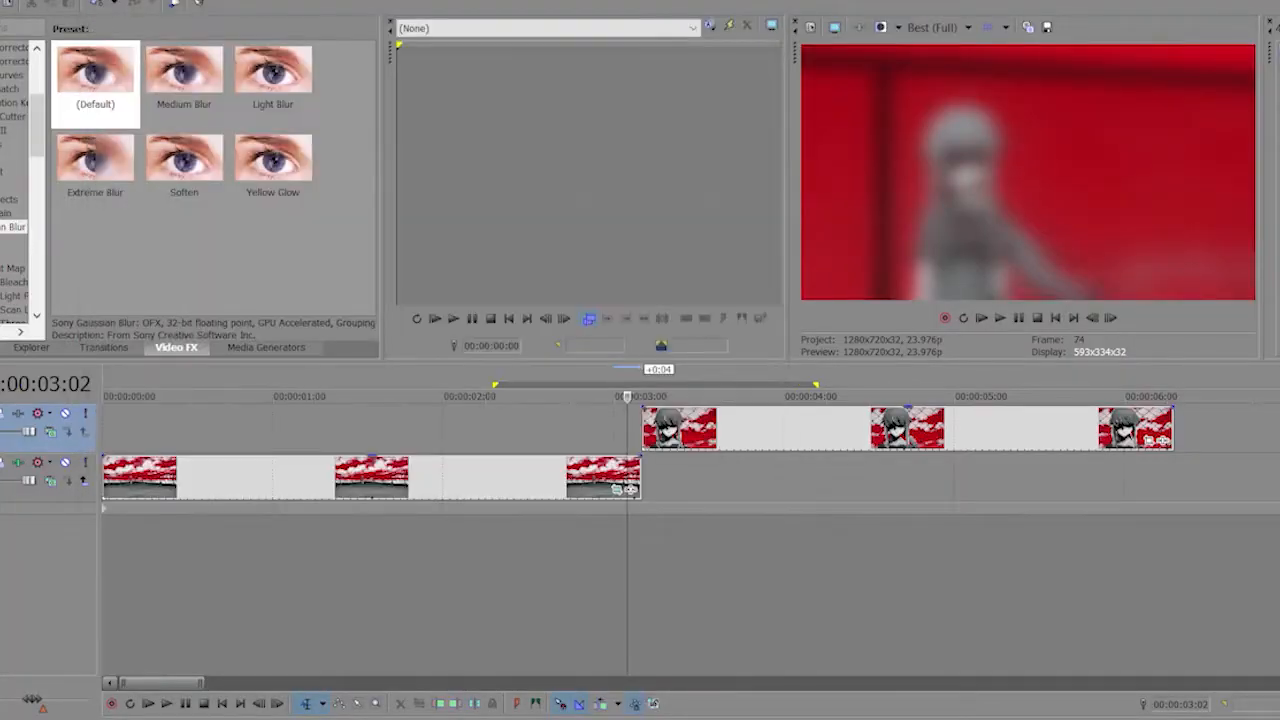
Add Gaussian Blur keyframes on the rooftop track at the cut between the clips and four frames before and after it.
left_click(648, 478)
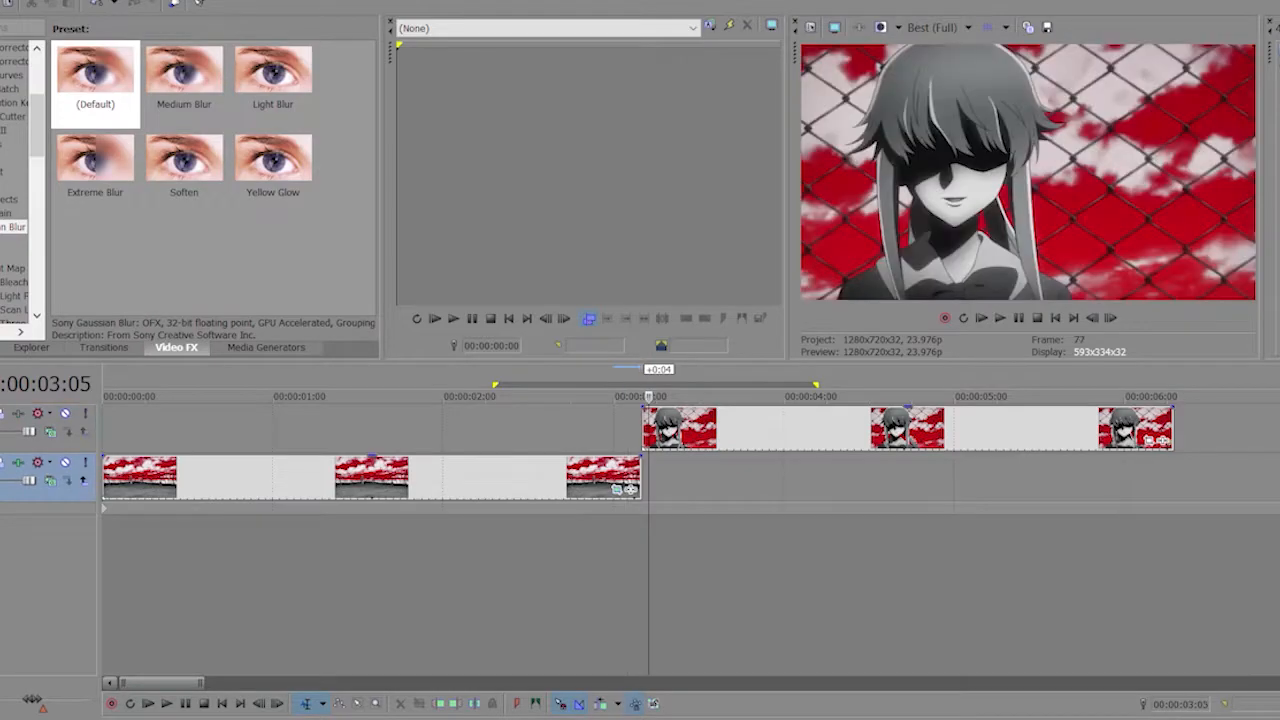
key("Left")
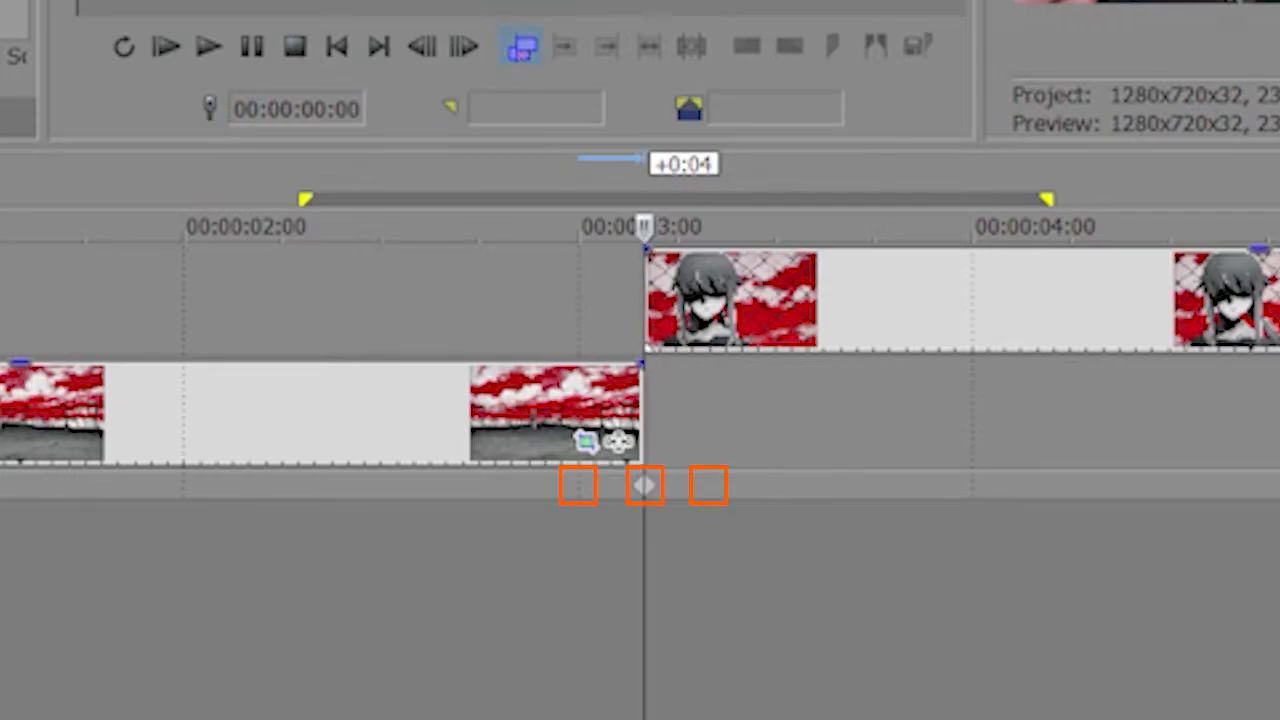
key("Left")
key("Left")
key("Left")
key("Left")
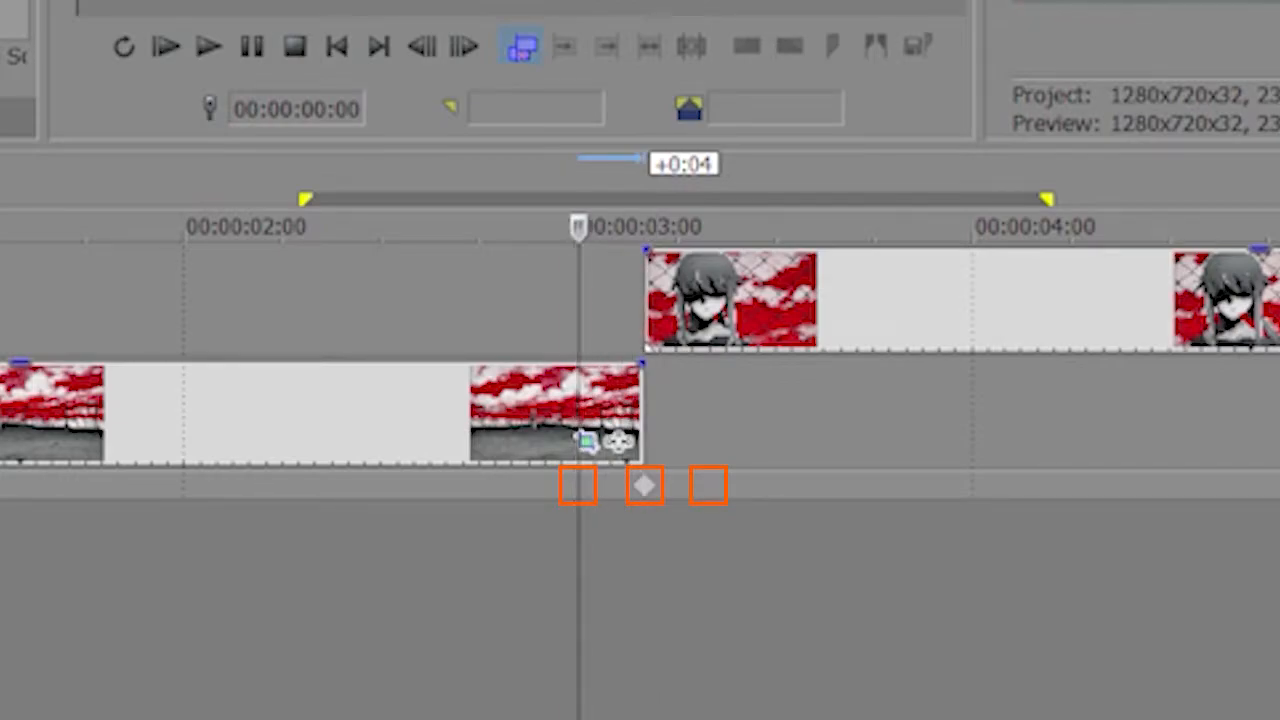
key("Right")
key("Right")
key("Right")
key("Right")
key("Right")
key("Right")
key("Right")
key("Right")
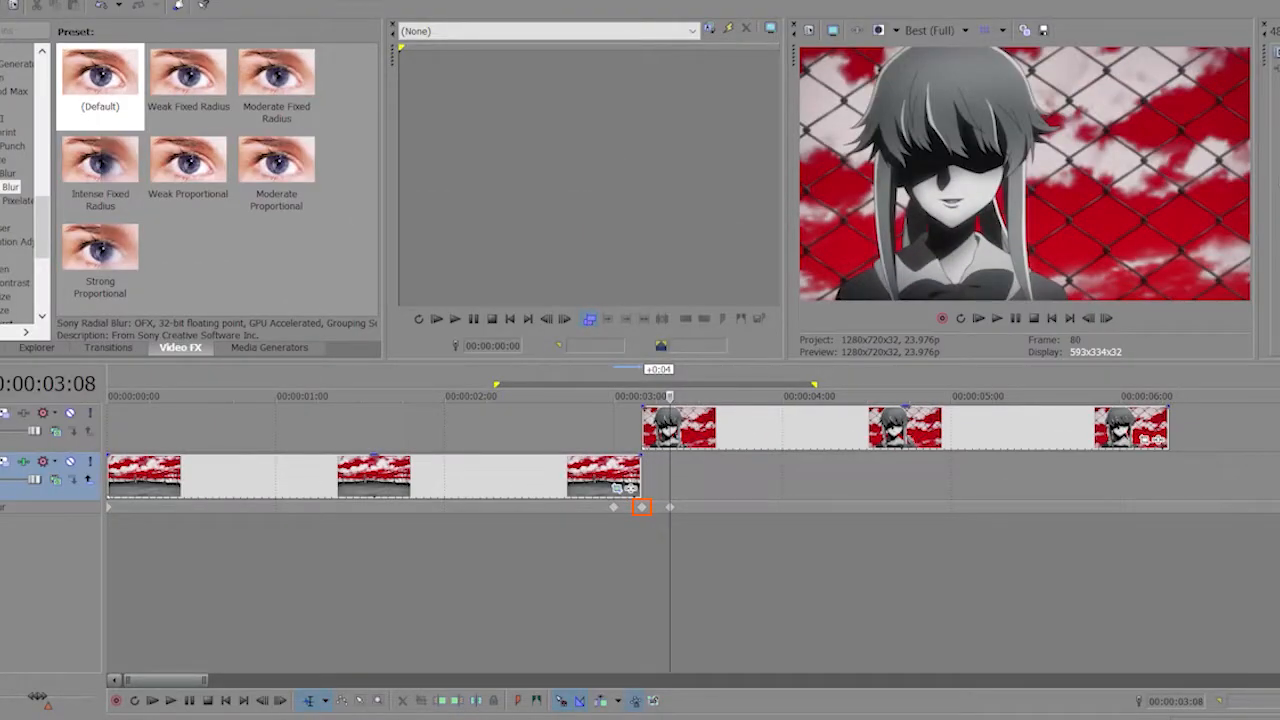
Open the blur keyframe at the cut, set its horizontal range to 0.0068 and lower its vertical range to near zero.
left_click(642, 507)
double_click(642, 507)
left_click_drag(202, 121, 199, 121)
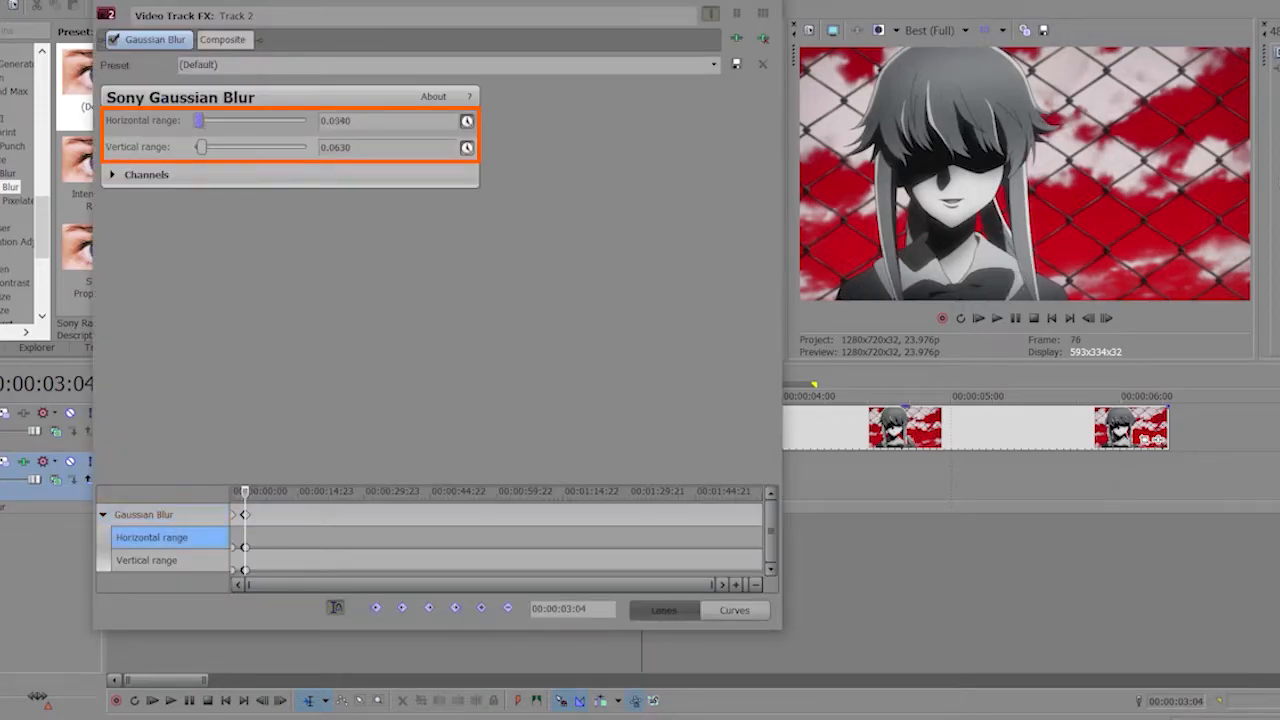
left_click(202, 147)
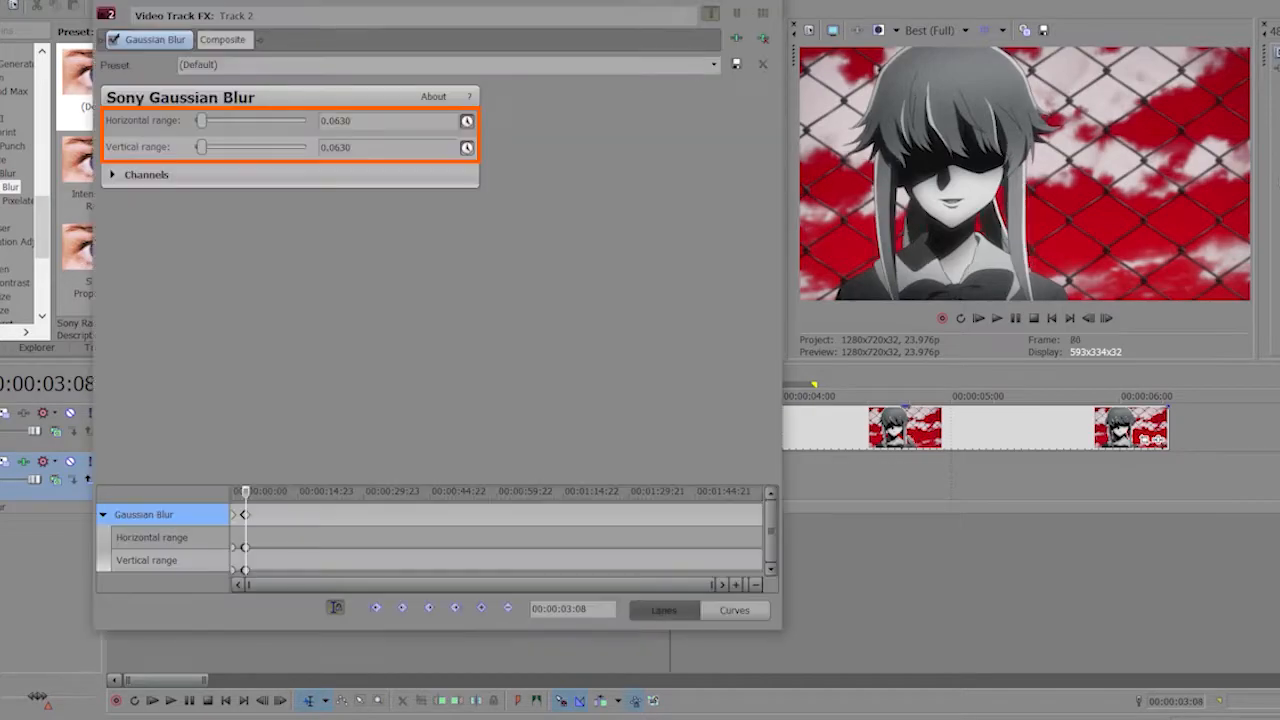
left_click(151, 537)
left_click(146, 560)
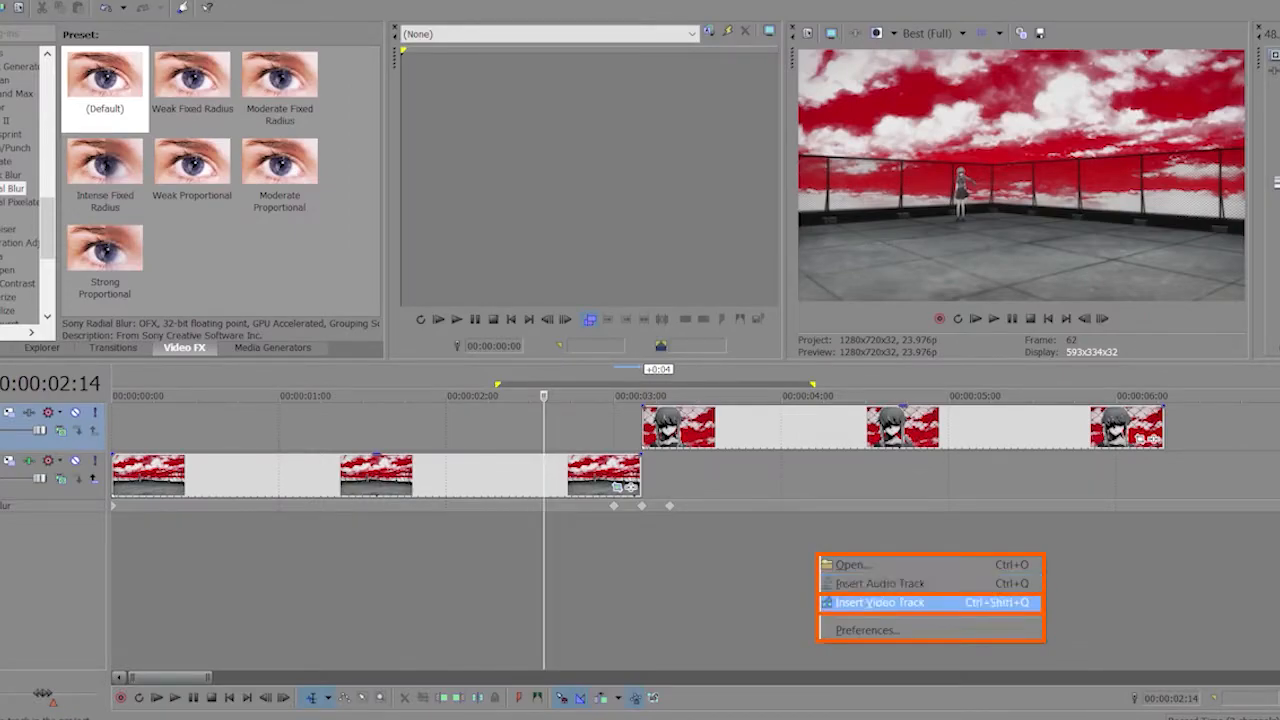
Insert a new video track above the clips and set its compositing mode to Add.
left_click(880, 603)
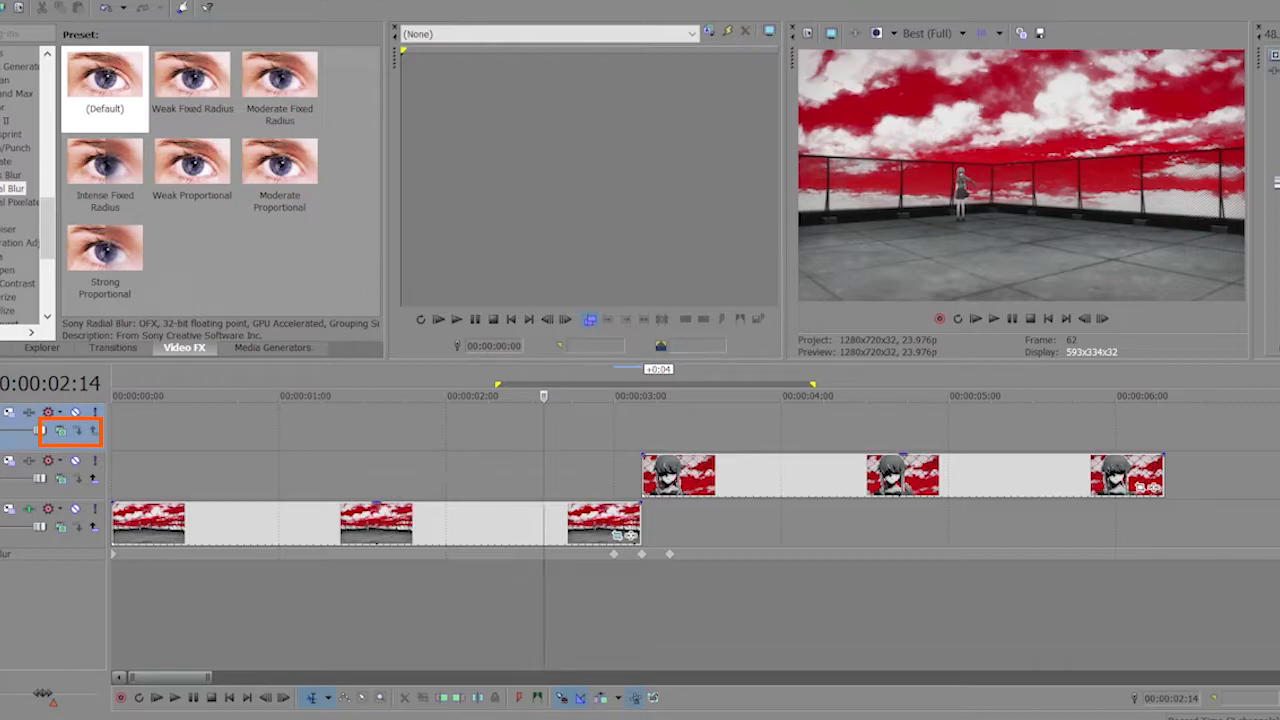
left_click(61, 431)
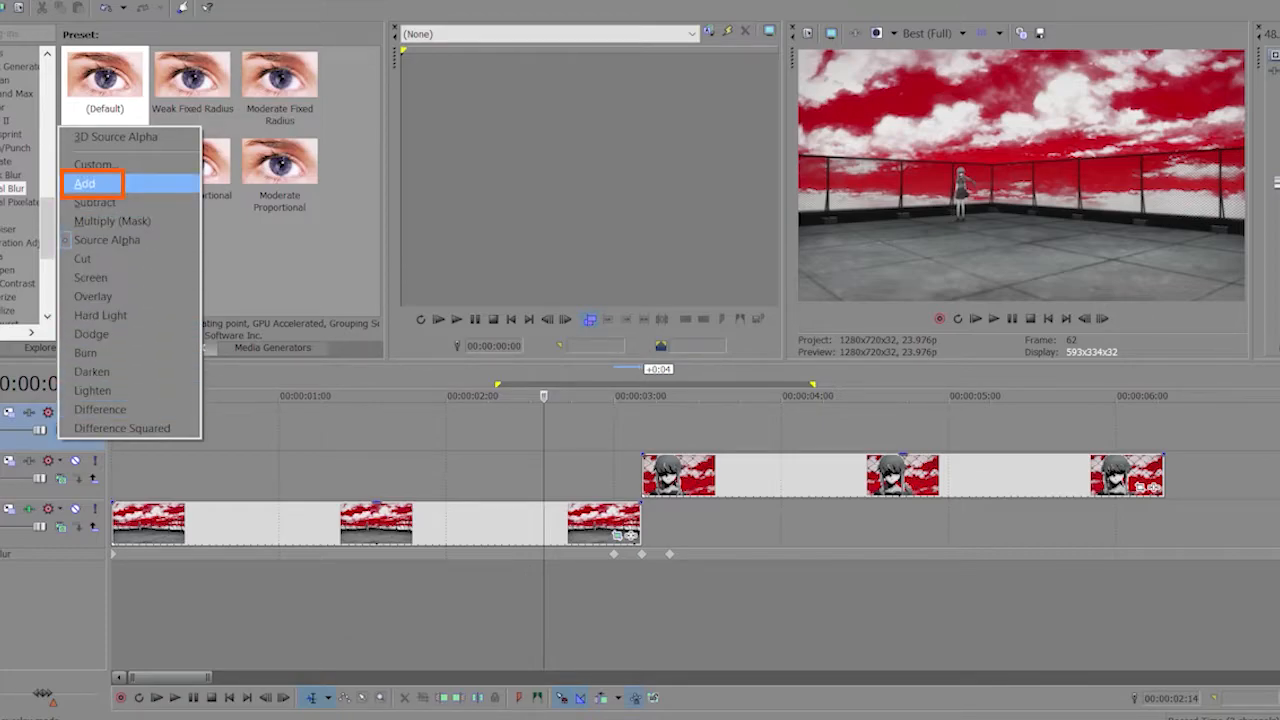
left_click(84, 183)
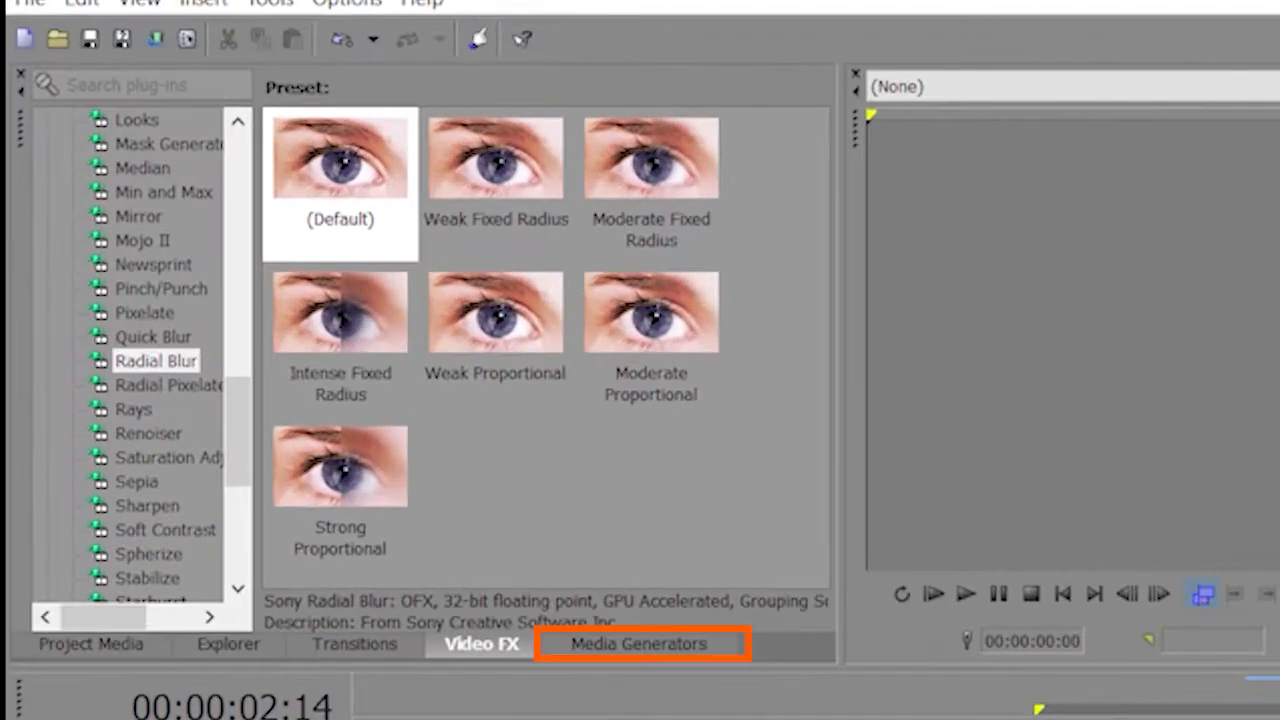
Place a White Solid Color generated event on the new video track and close its settings.
left_click(639, 644)
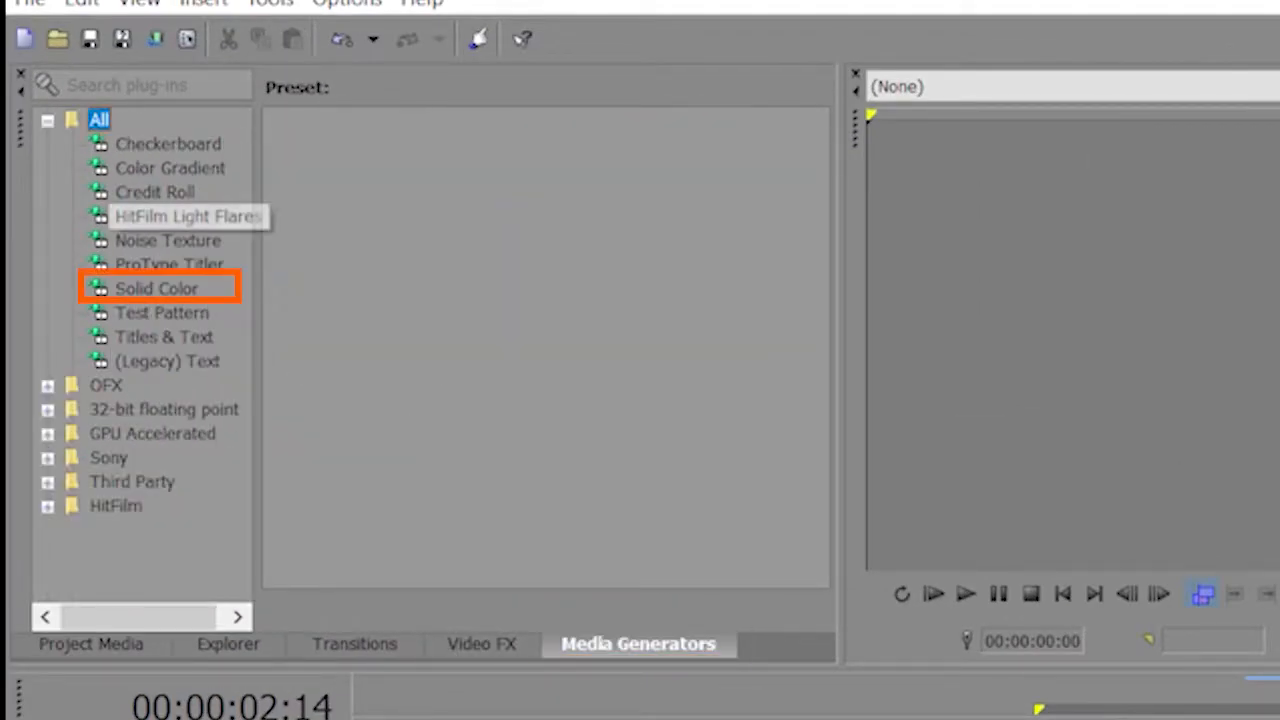
left_click(157, 289)
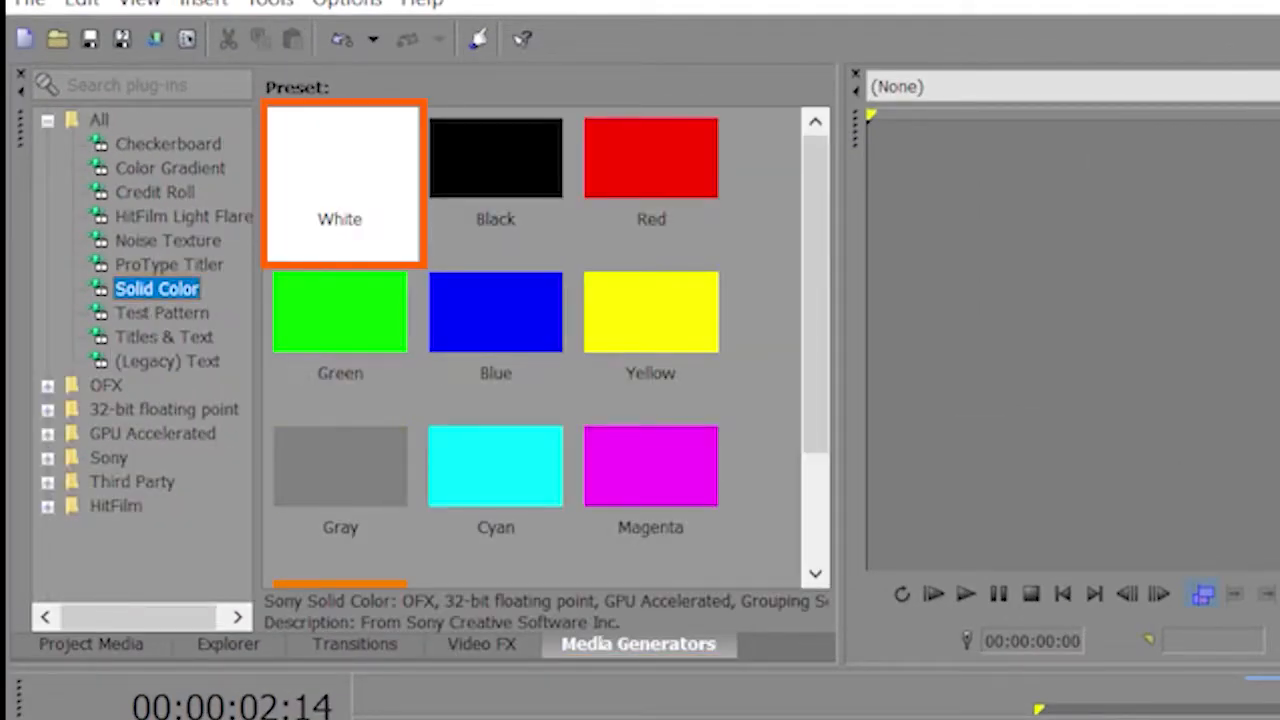
left_click(340, 170)
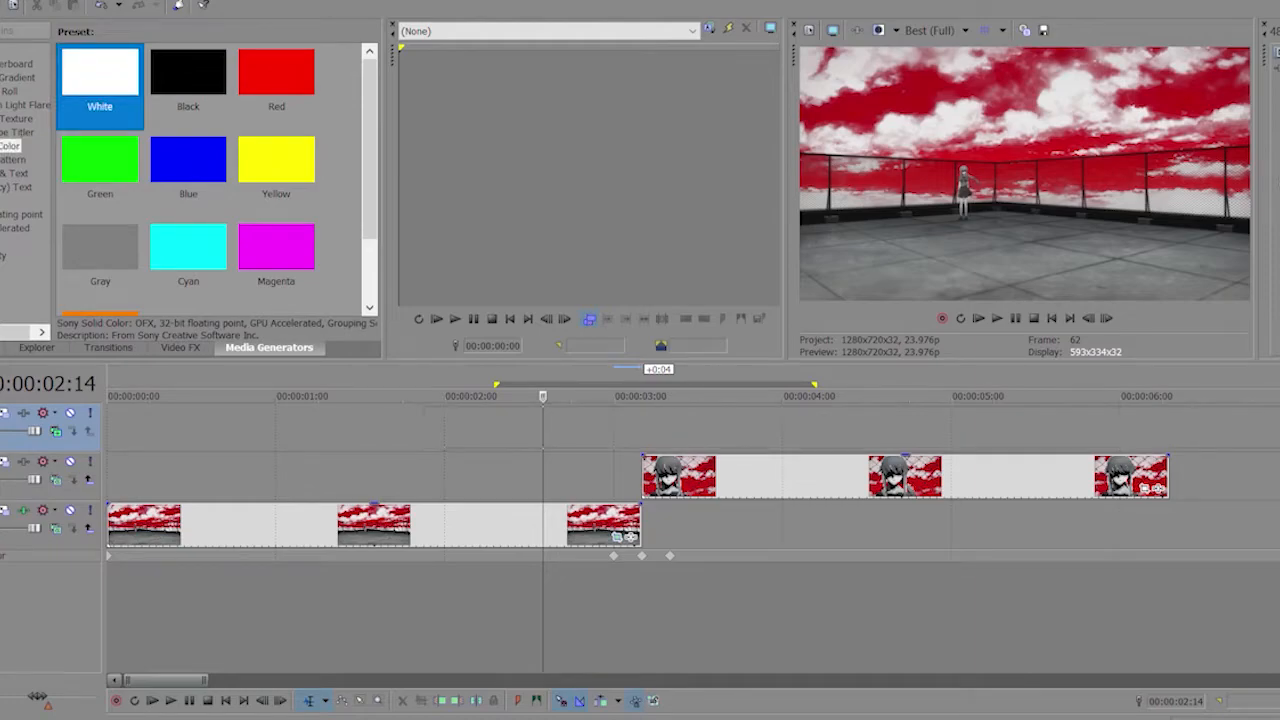
left_click_drag(100, 75, 355, 428)
left_click(831, 139)
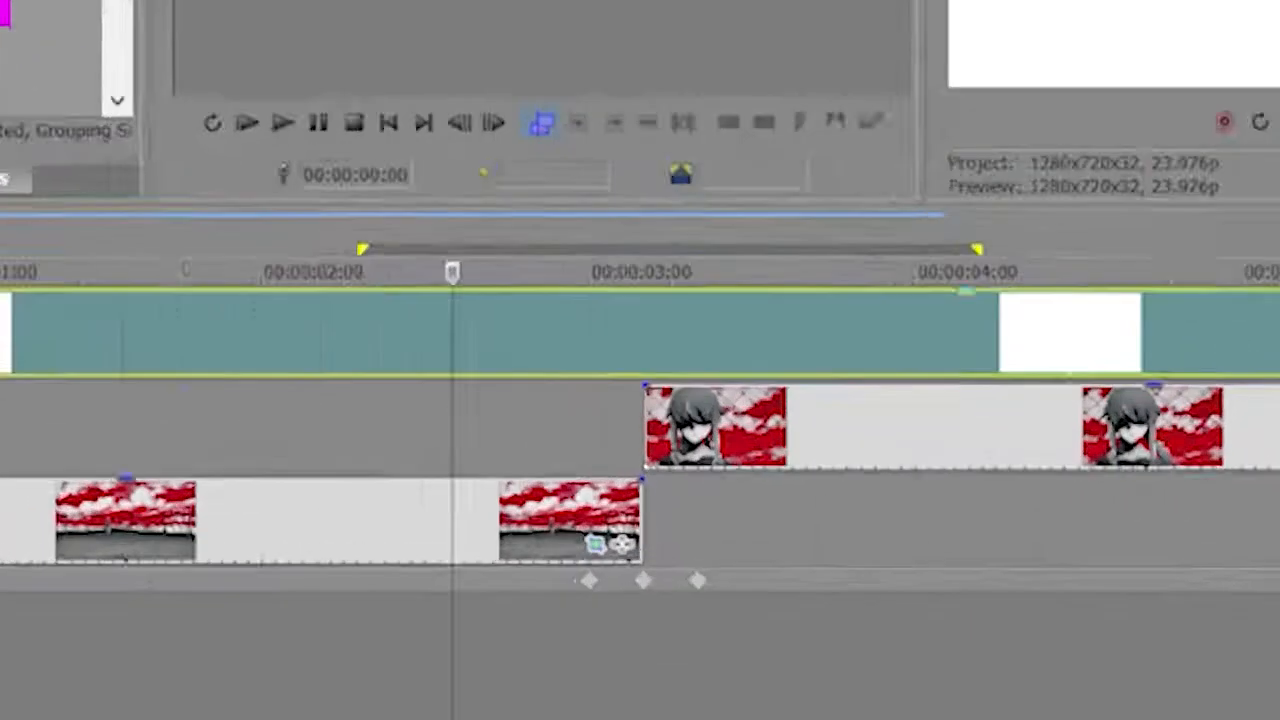
Trim both ends of the white event so it forms a short flash around the cut between the two clips.
left_click_drag(241, 428, 642, 428)
left_click_drag(798, 428, 644, 428)
left_click_drag(1020, 300, 626, 300)
left_click_drag(452, 300, 650, 300)
Lower the white event's opacity and add a fade-in and a fade-out that meet at the cut.
left_click_drag(651, 249, 651, 335)
left_click_drag(481, 252, 644, 290)
left_click_drag(820, 250, 676, 285)
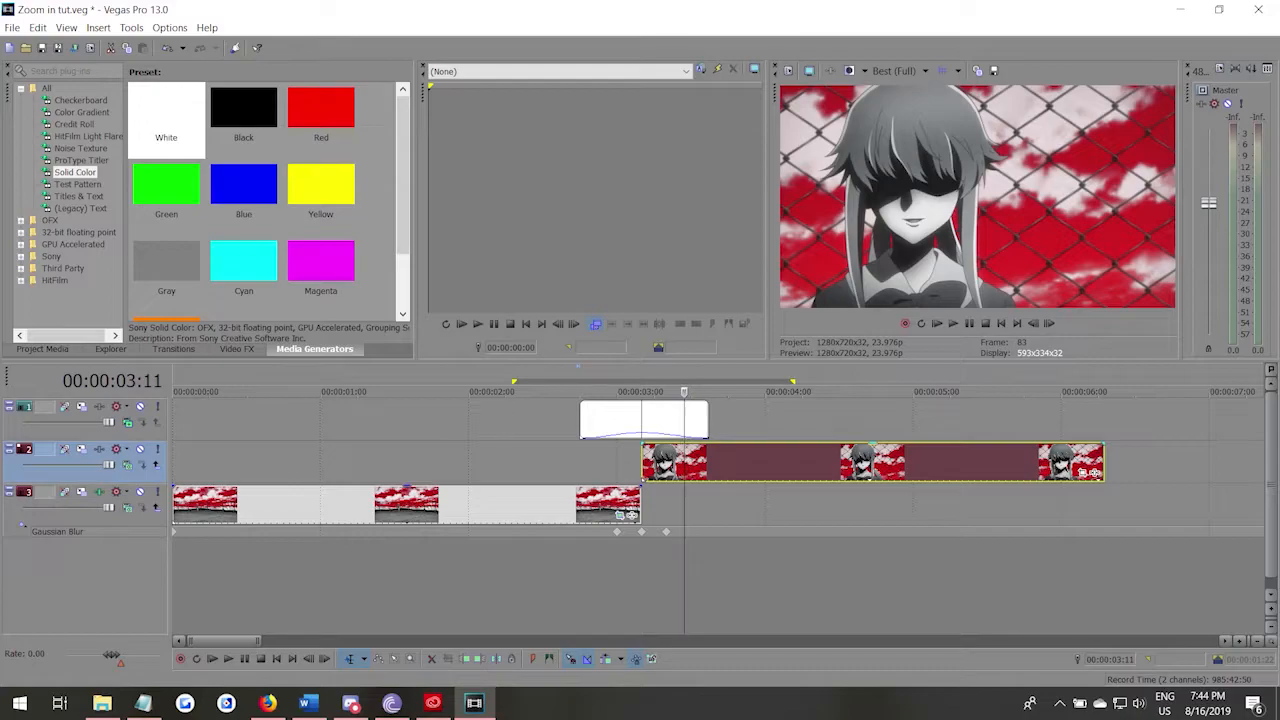
Open the pan/crop settings of the close-up clip.
left_click(1083, 473)
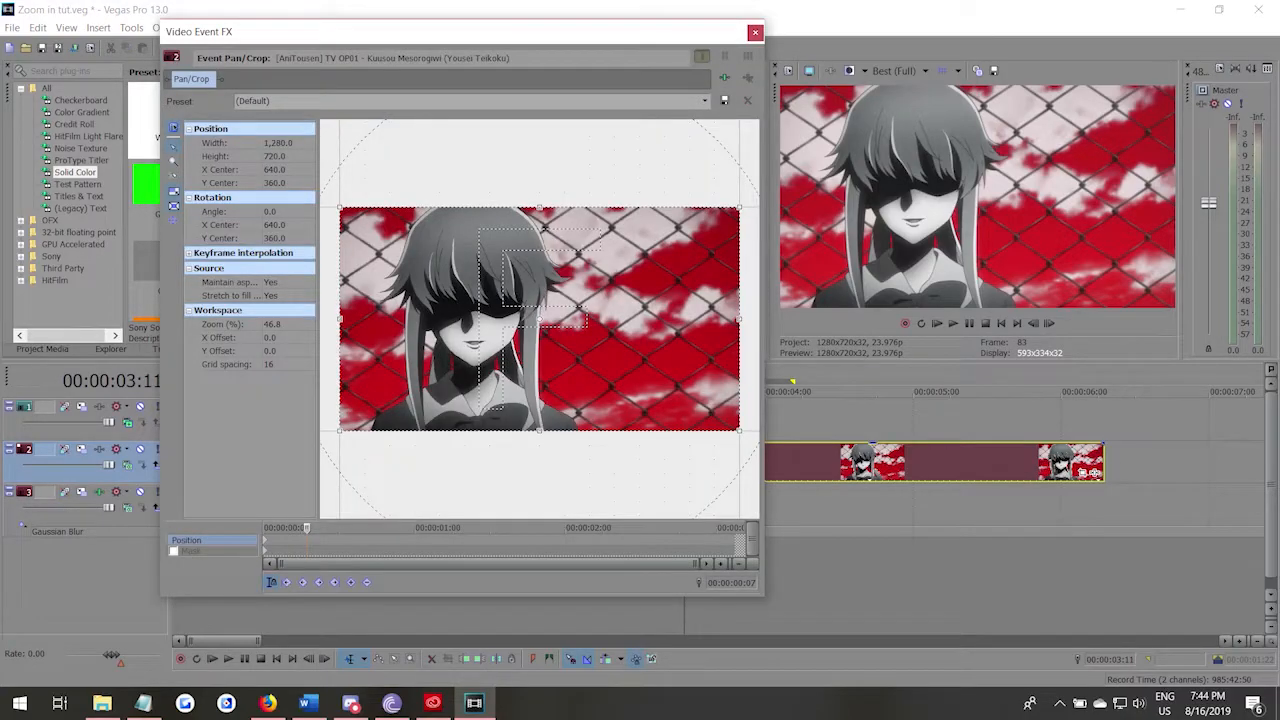